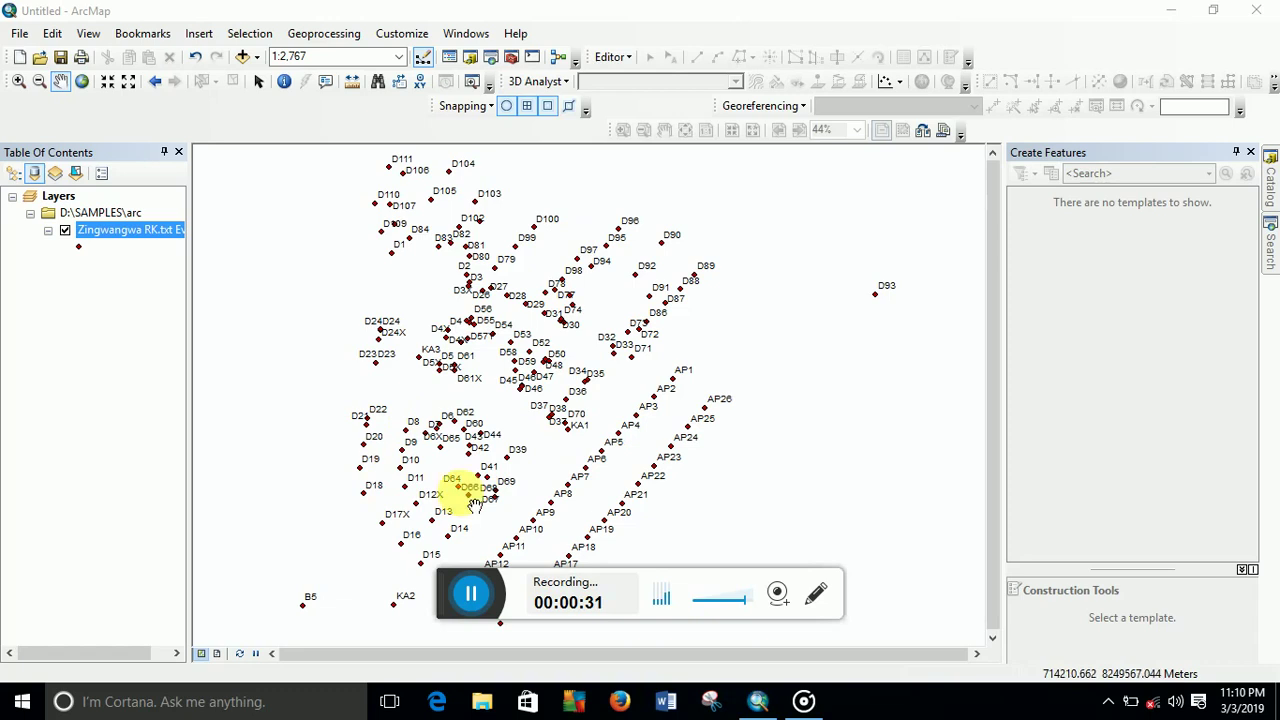
- Open the Zingwangwa RK.txt layer's properties and go to its Symbology settings
double_click(93, 235)
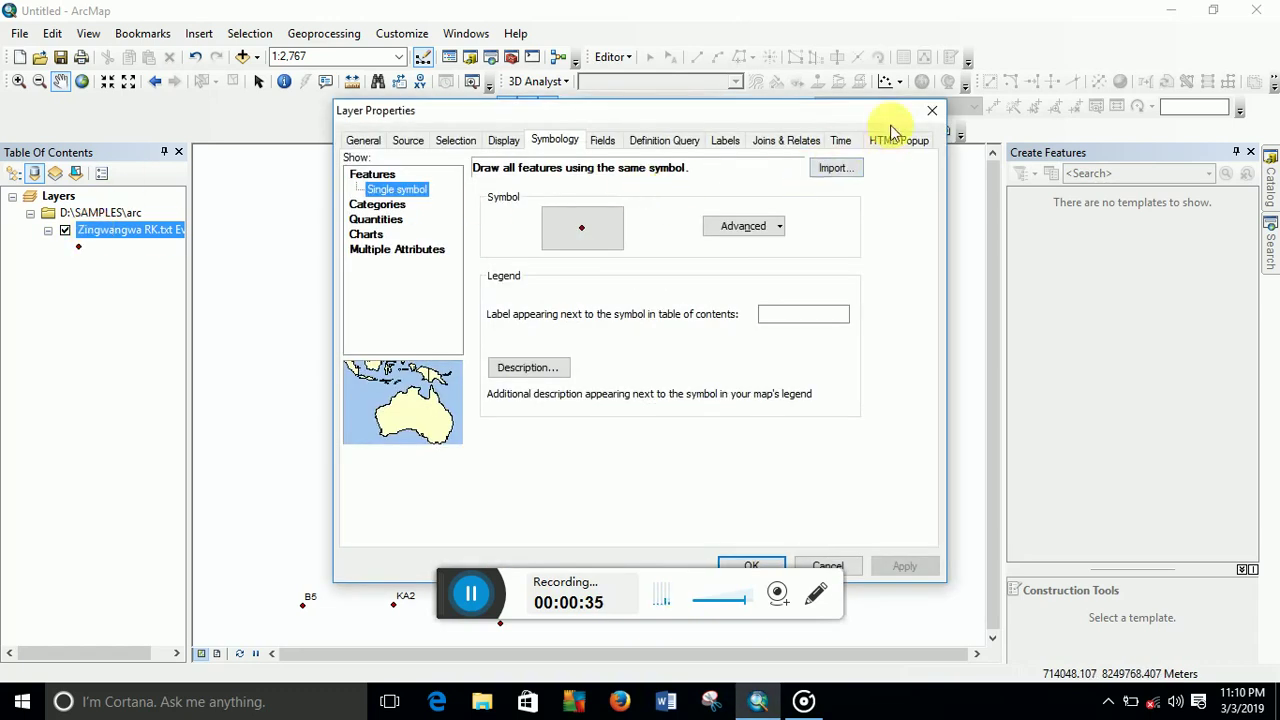
left_click(930, 112)
right_click(95, 230)
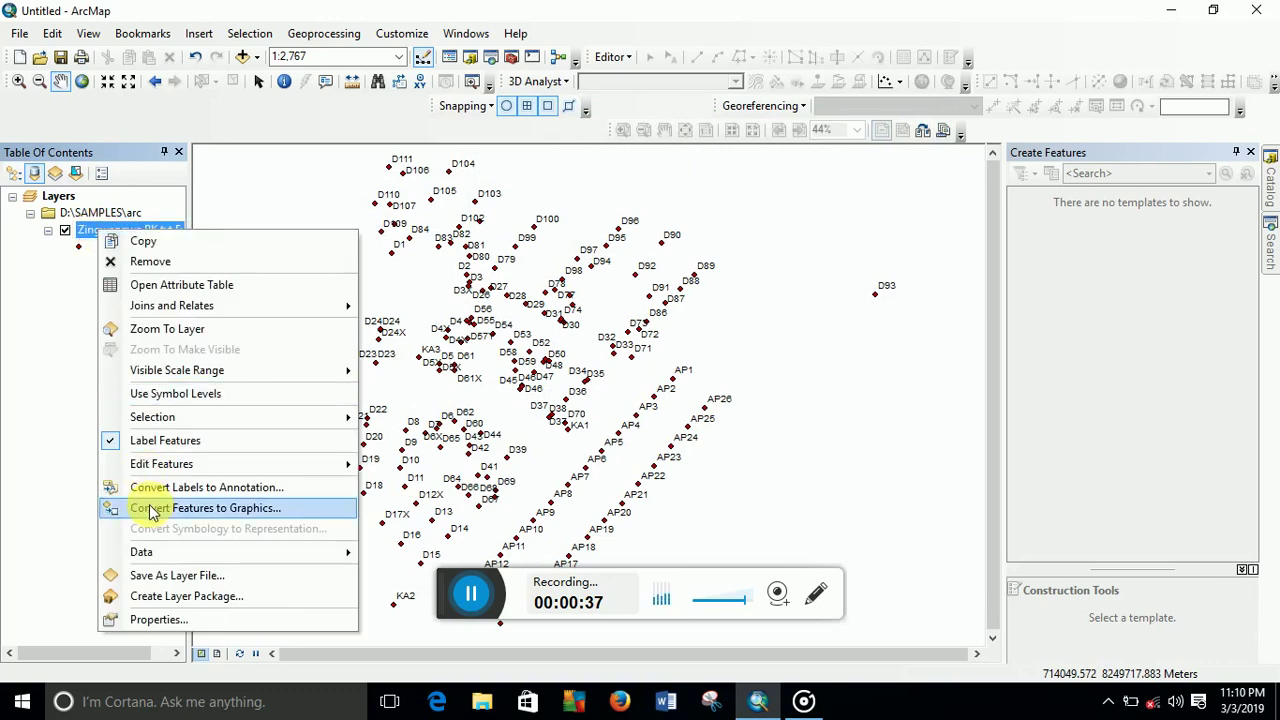
left_click(155, 620)
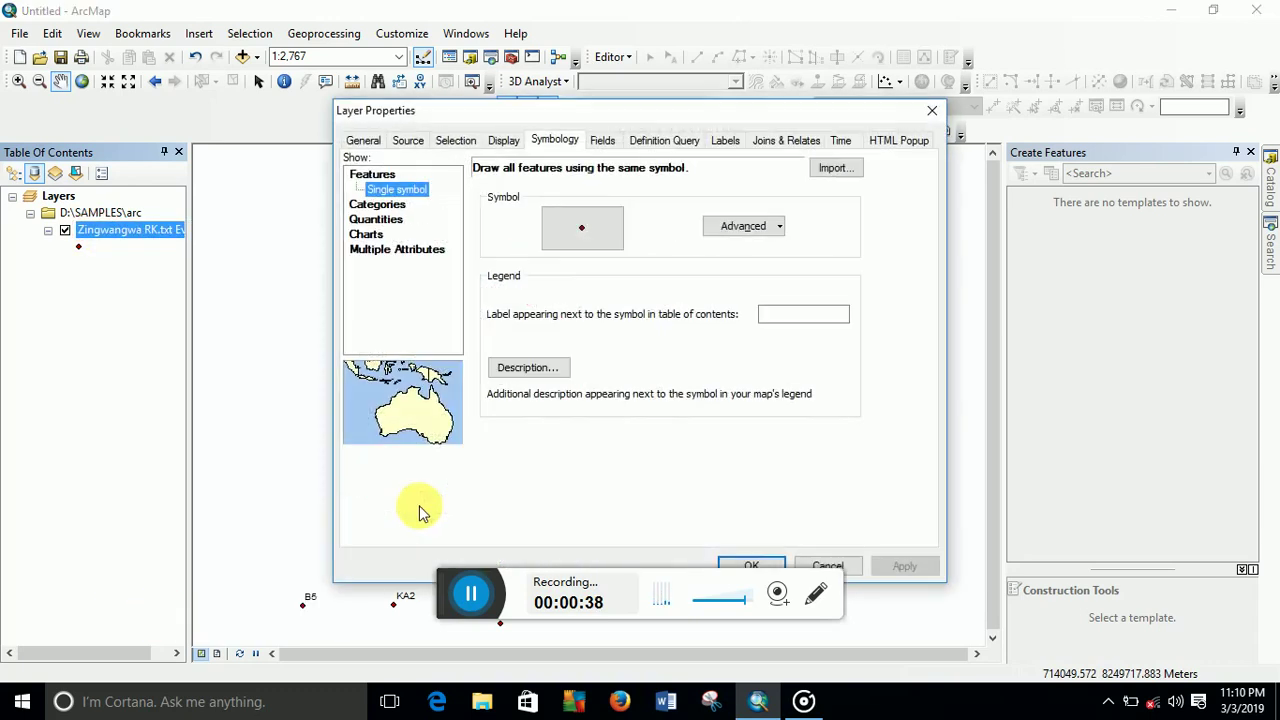
left_click(601, 140)
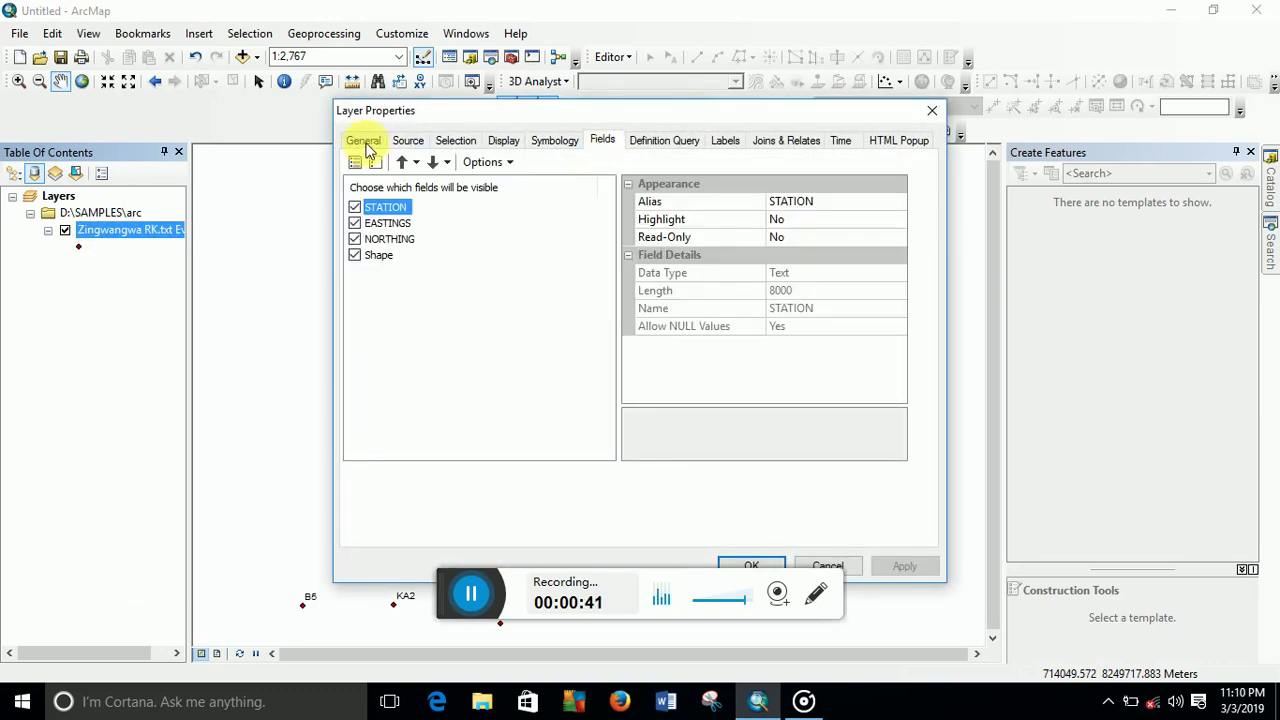
left_click(362, 142)
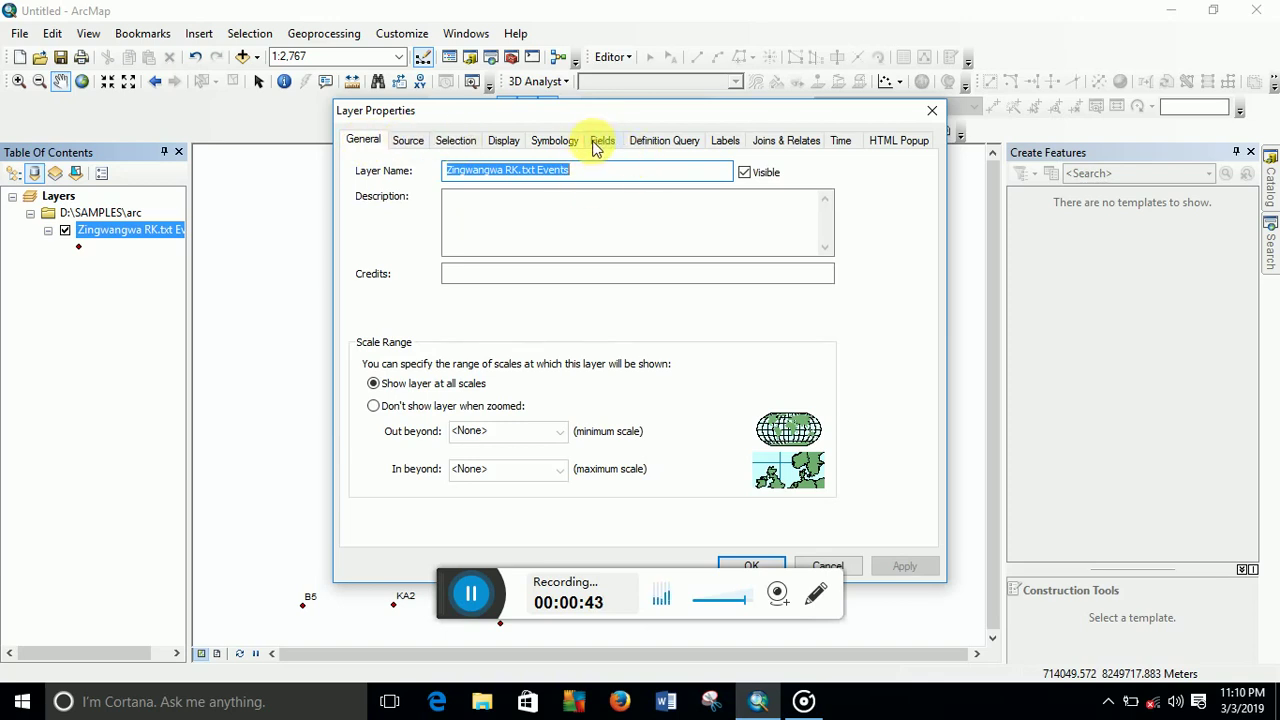
left_click(556, 141)
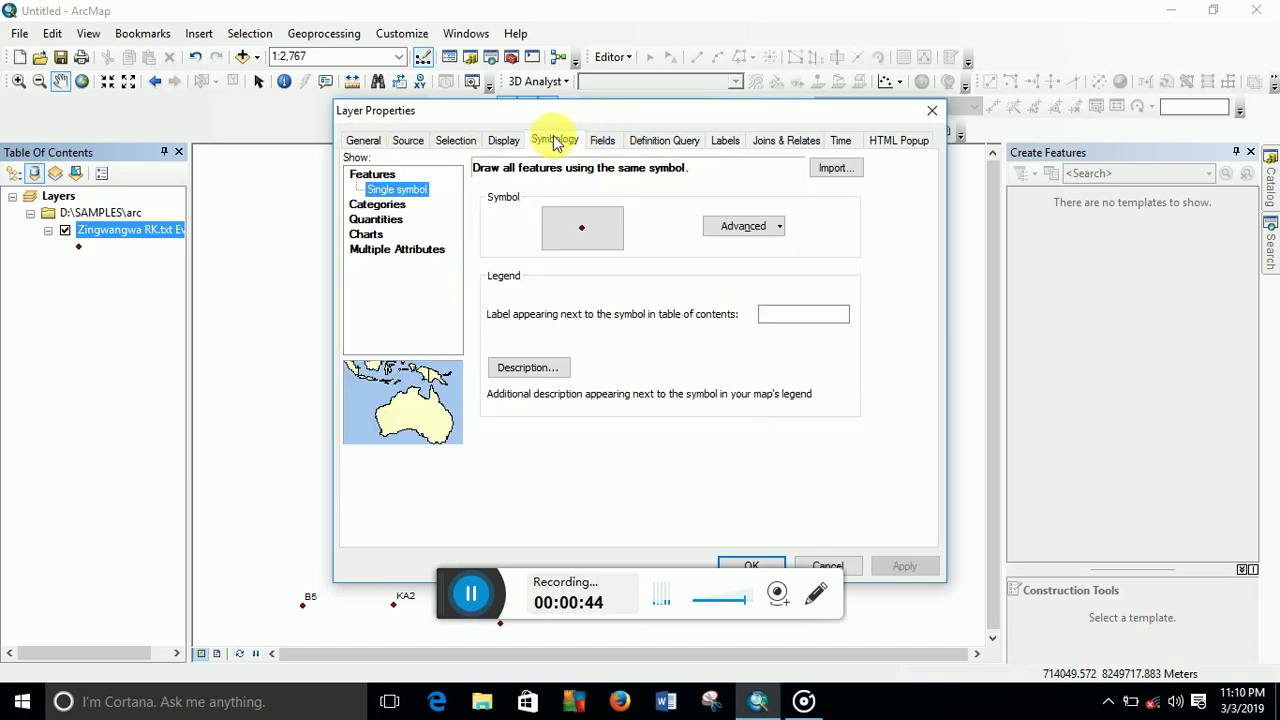
- Search the symbols for 'tree' and apply the green Tree 3 marker to the stations
left_click(596, 242)
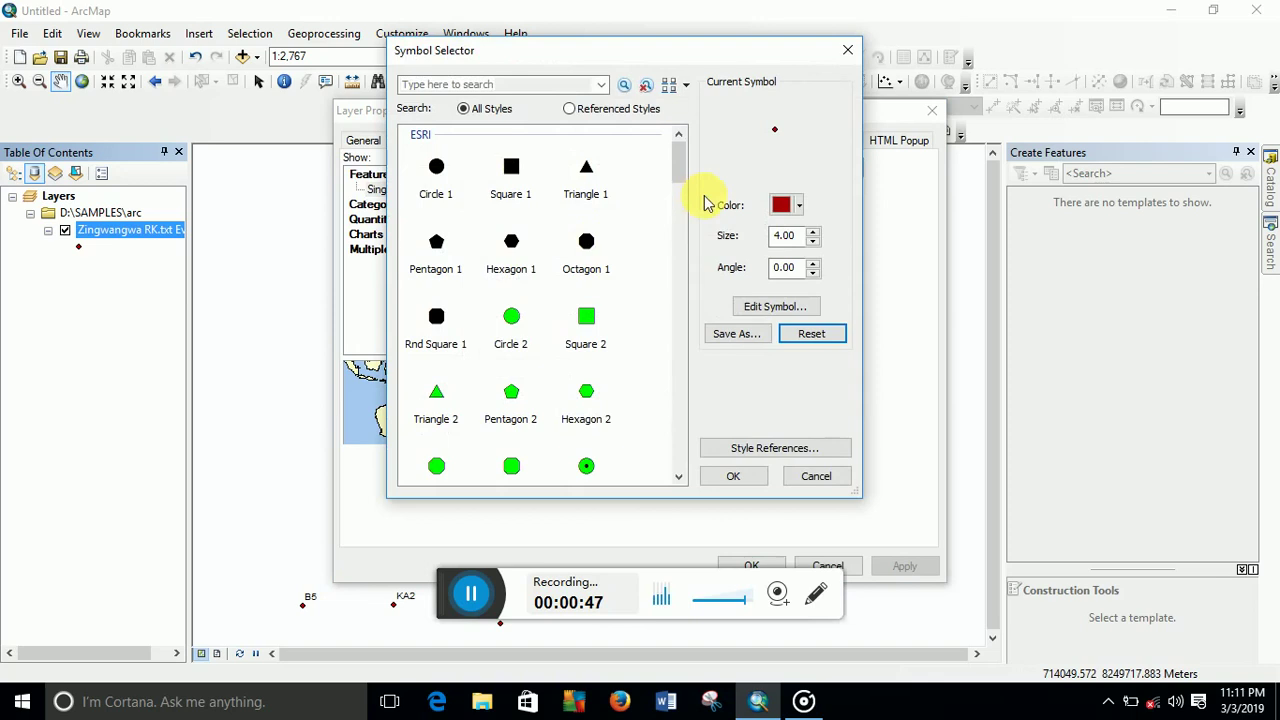
left_click(528, 86)
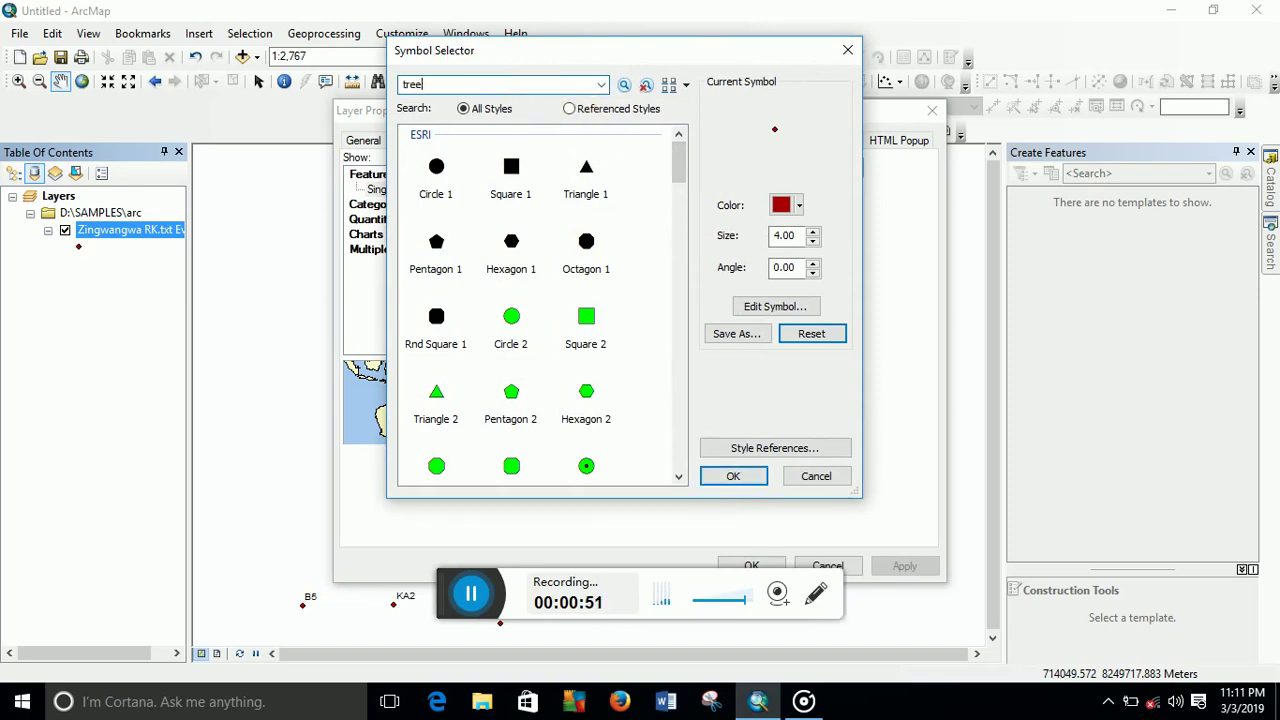
type("tree")
key("Return")
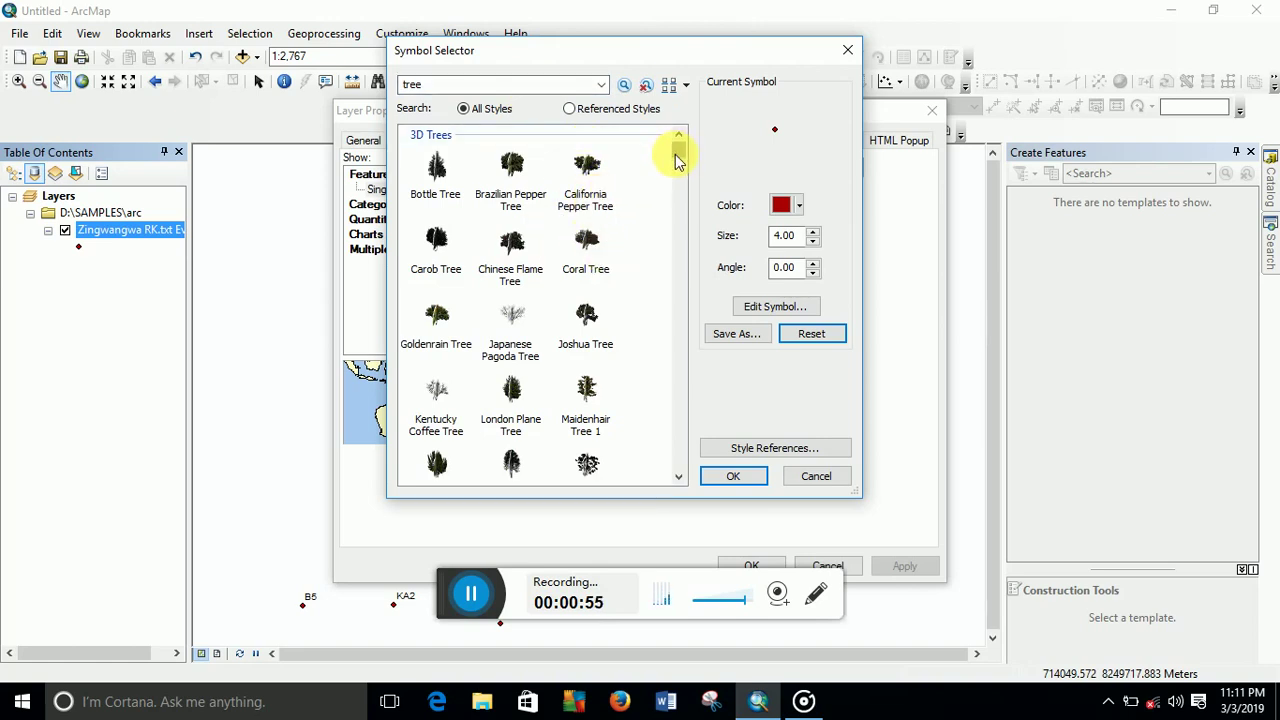
left_click_drag(676, 160, 654, 423)
double_click(587, 314)
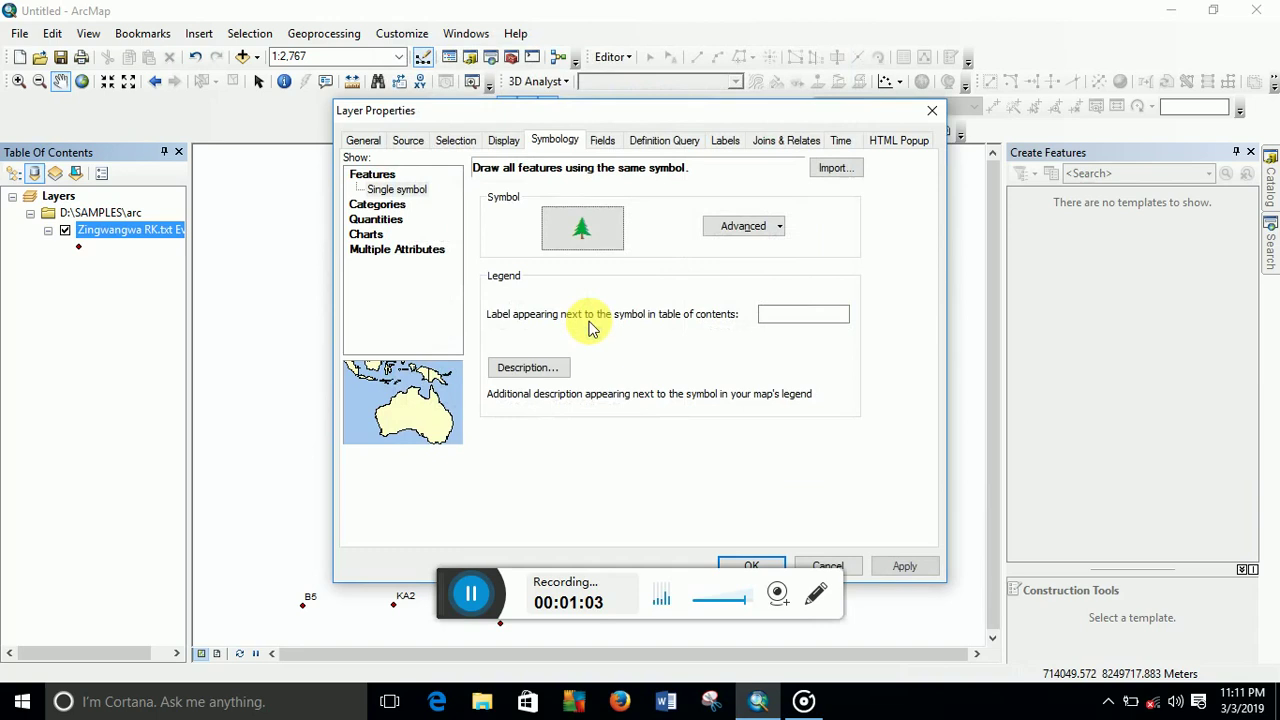
left_click_drag(765, 111, 767, 52)
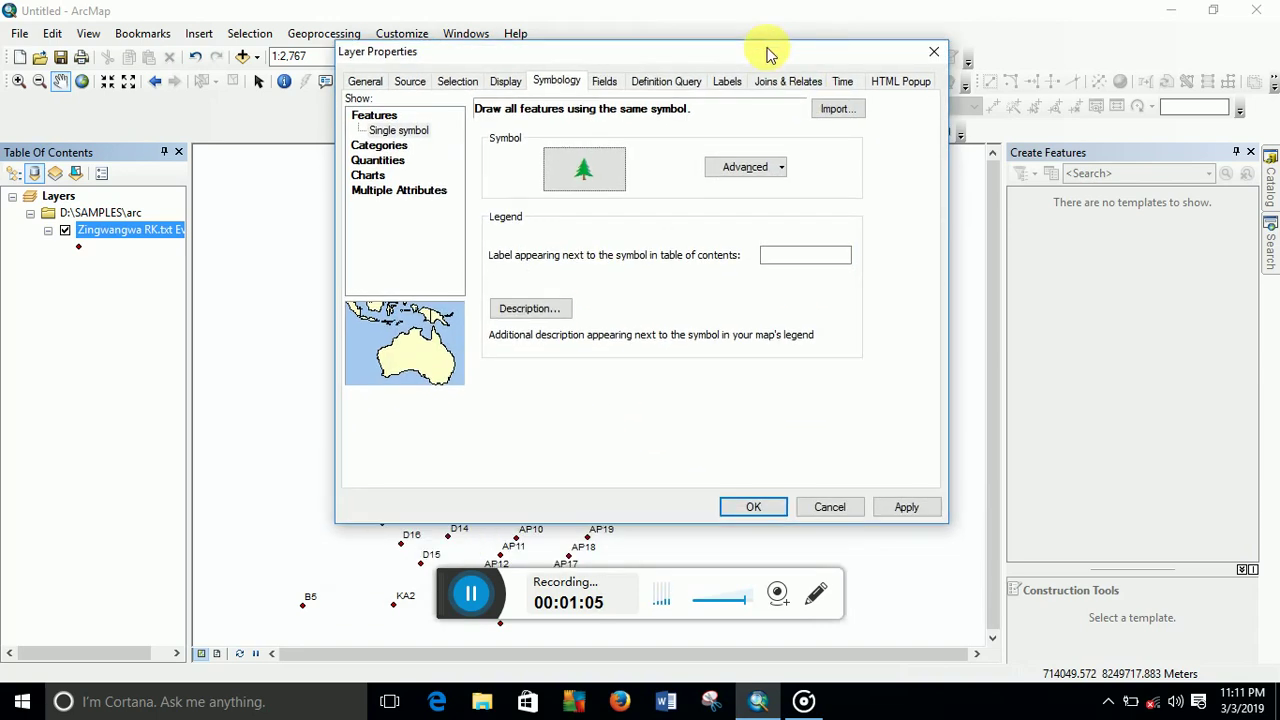
left_click(753, 508)
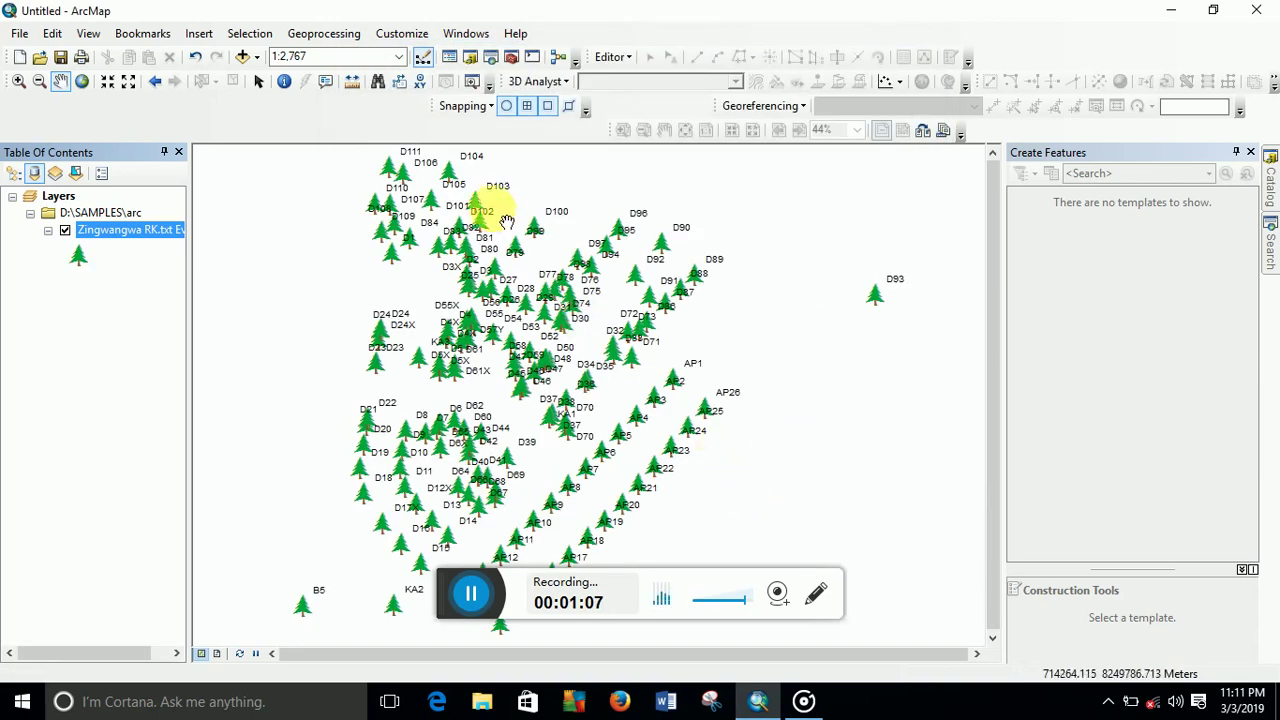
left_click_drag(487, 441, 698, 328)
left_click_drag(620, 417, 654, 314)
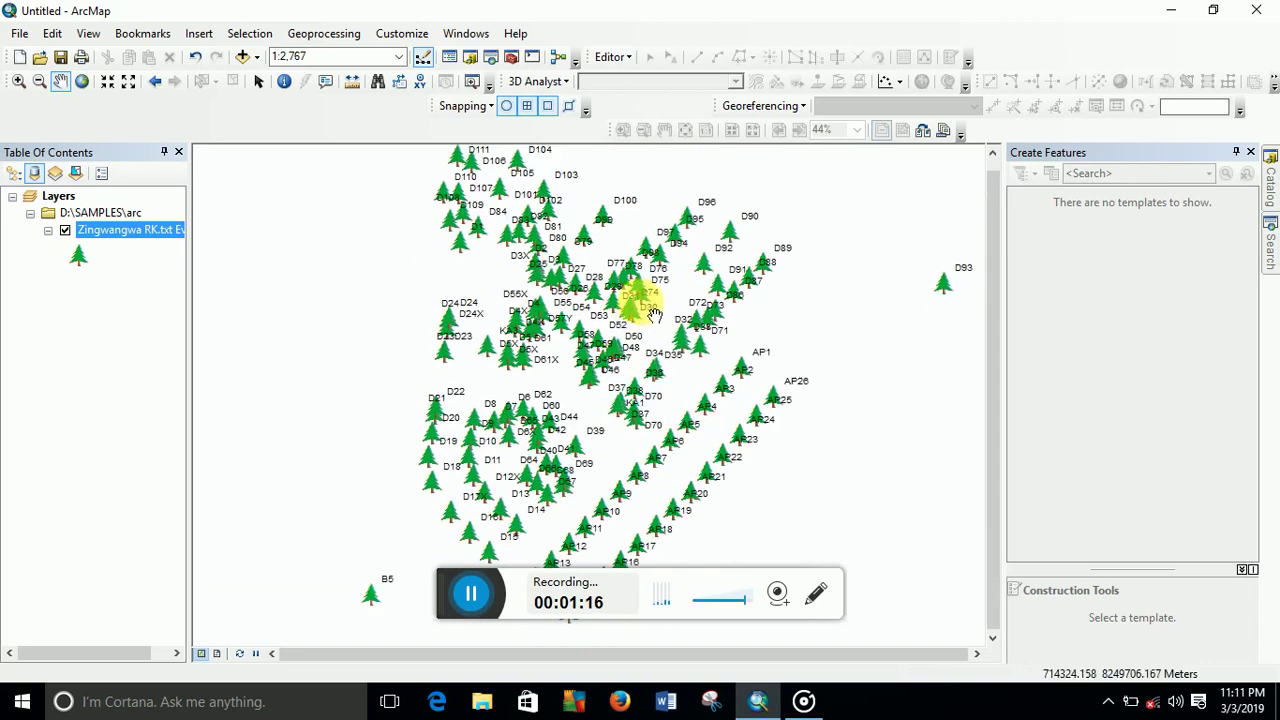
left_click_drag(596, 424, 594, 233)
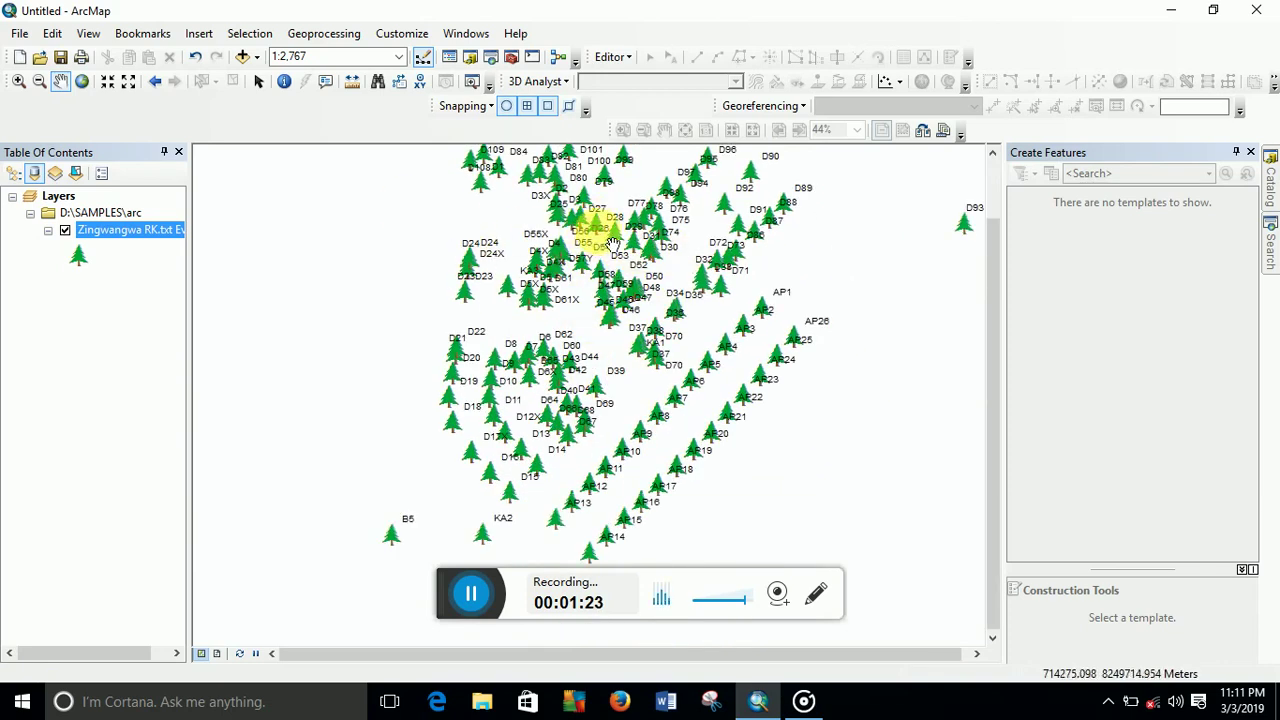
left_click_drag(692, 296, 652, 293)
left_click_drag(626, 350, 633, 297)
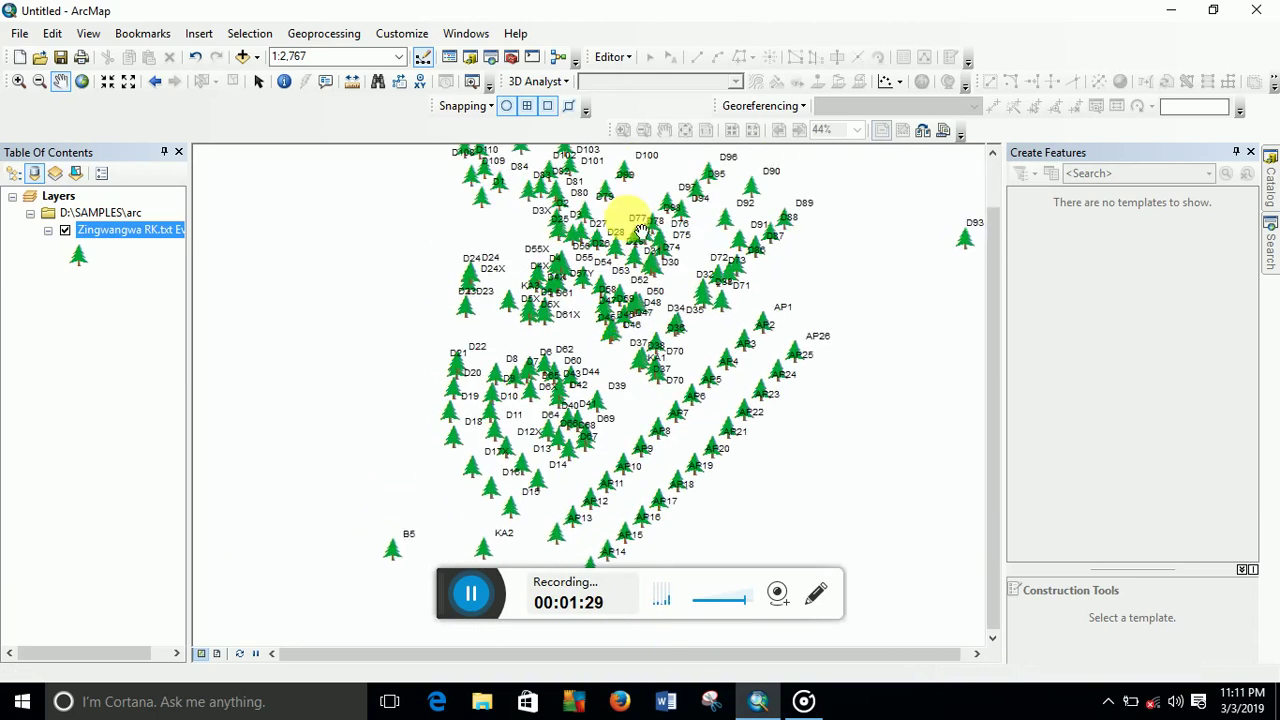
left_click_drag(626, 214, 626, 286)
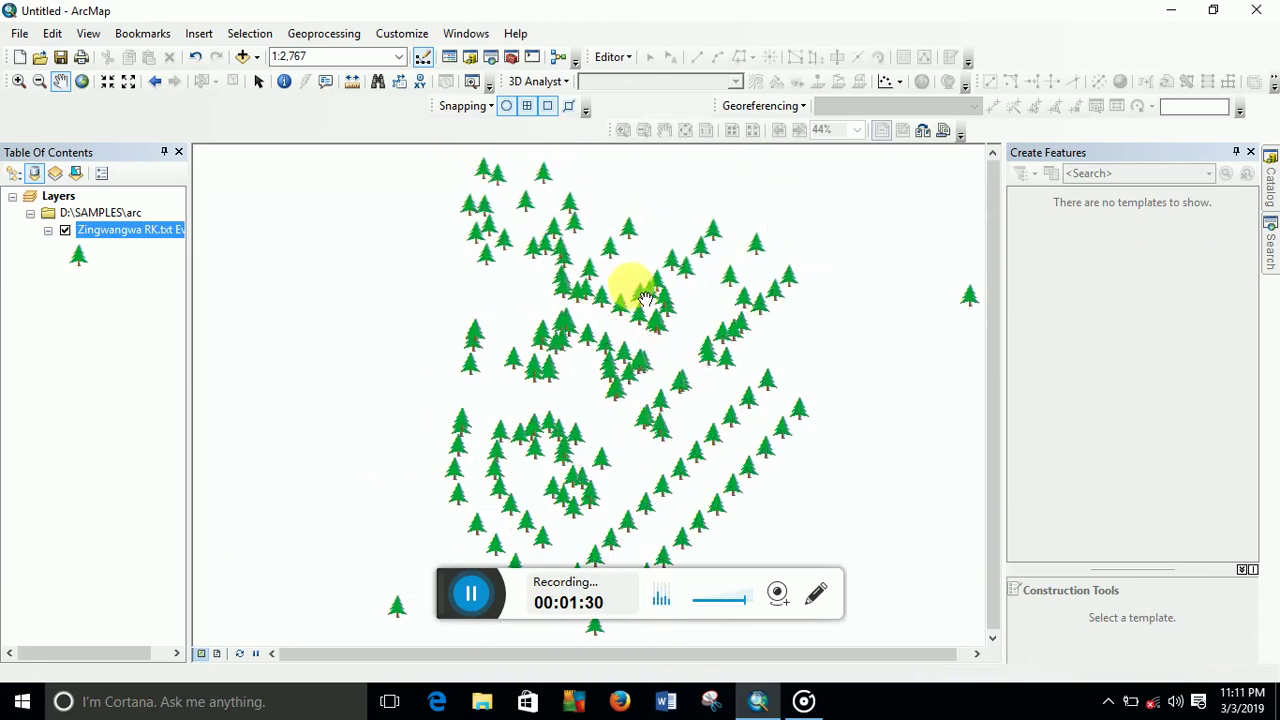
- Replace the station layer's tree markers with the green Circle 2 symbol
double_click(100, 232)
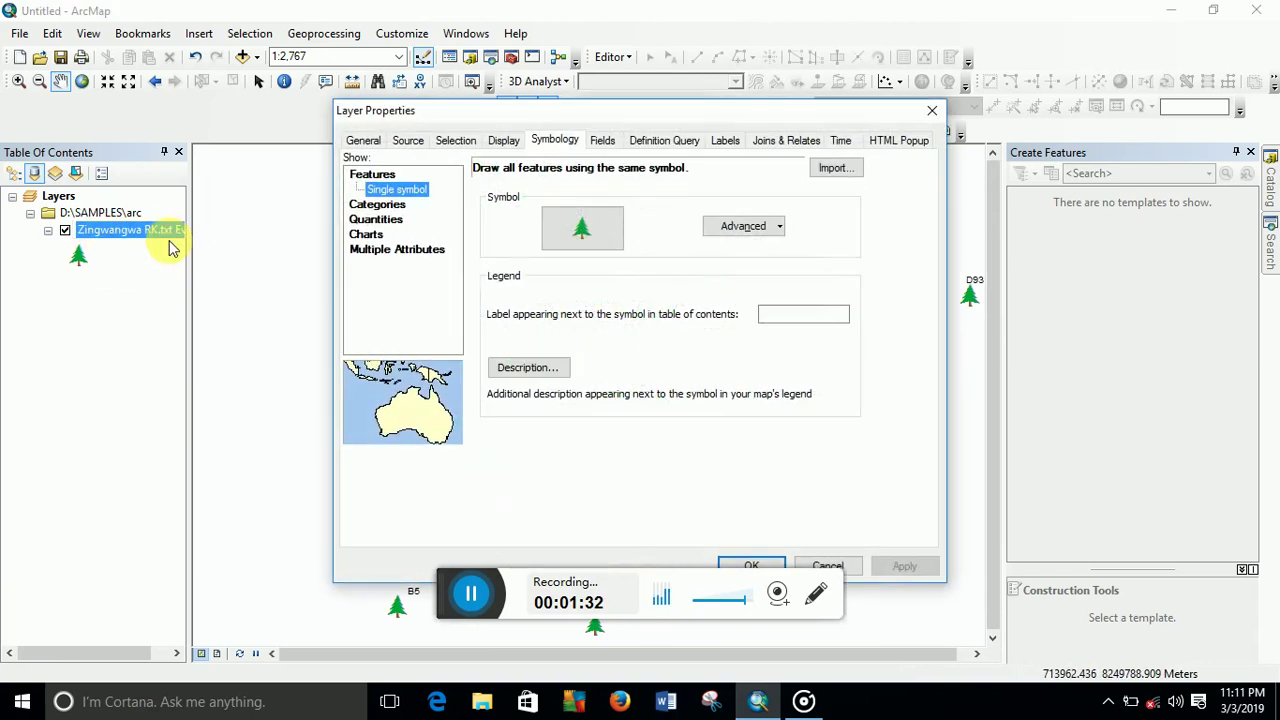
left_click(600, 230)
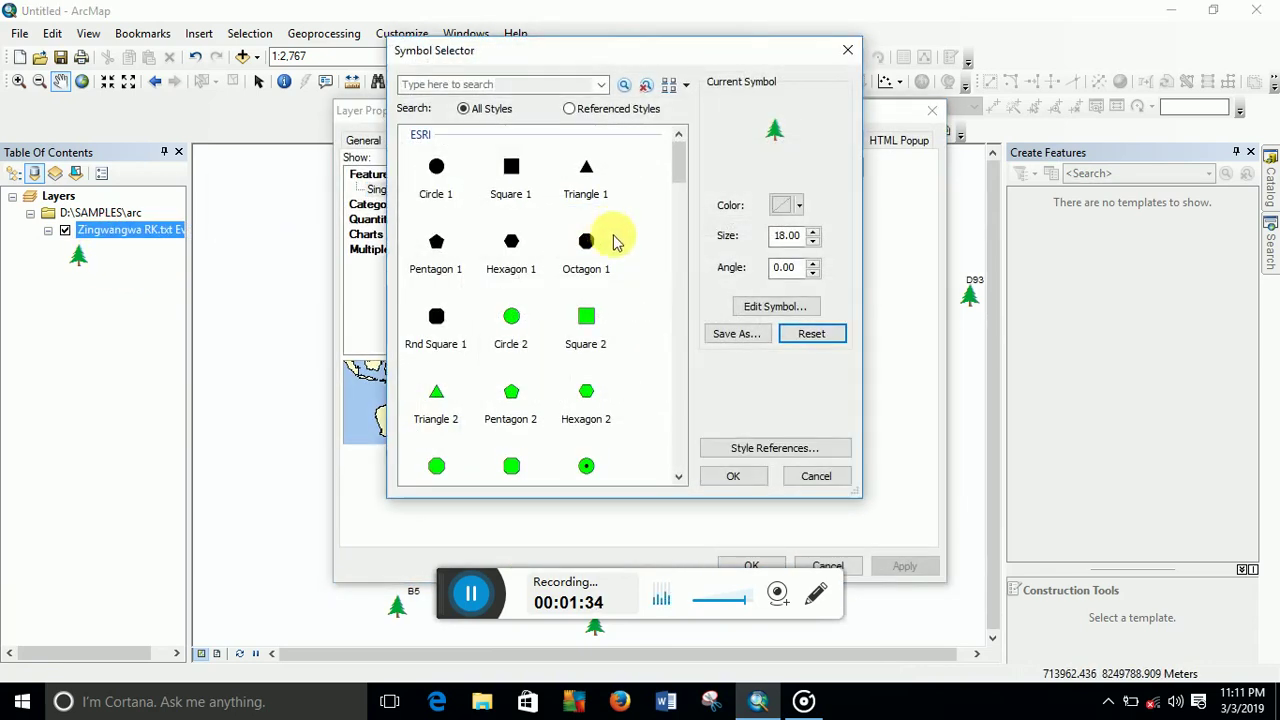
left_click(511, 318)
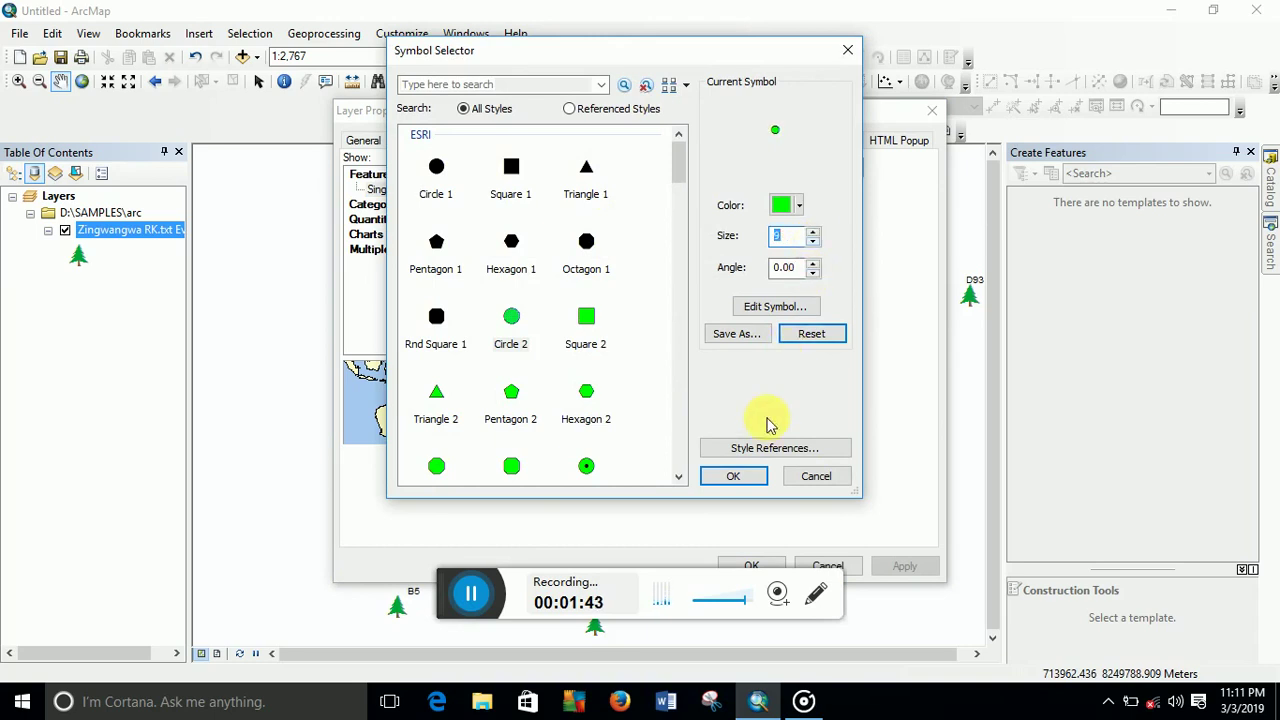
left_click(748, 476)
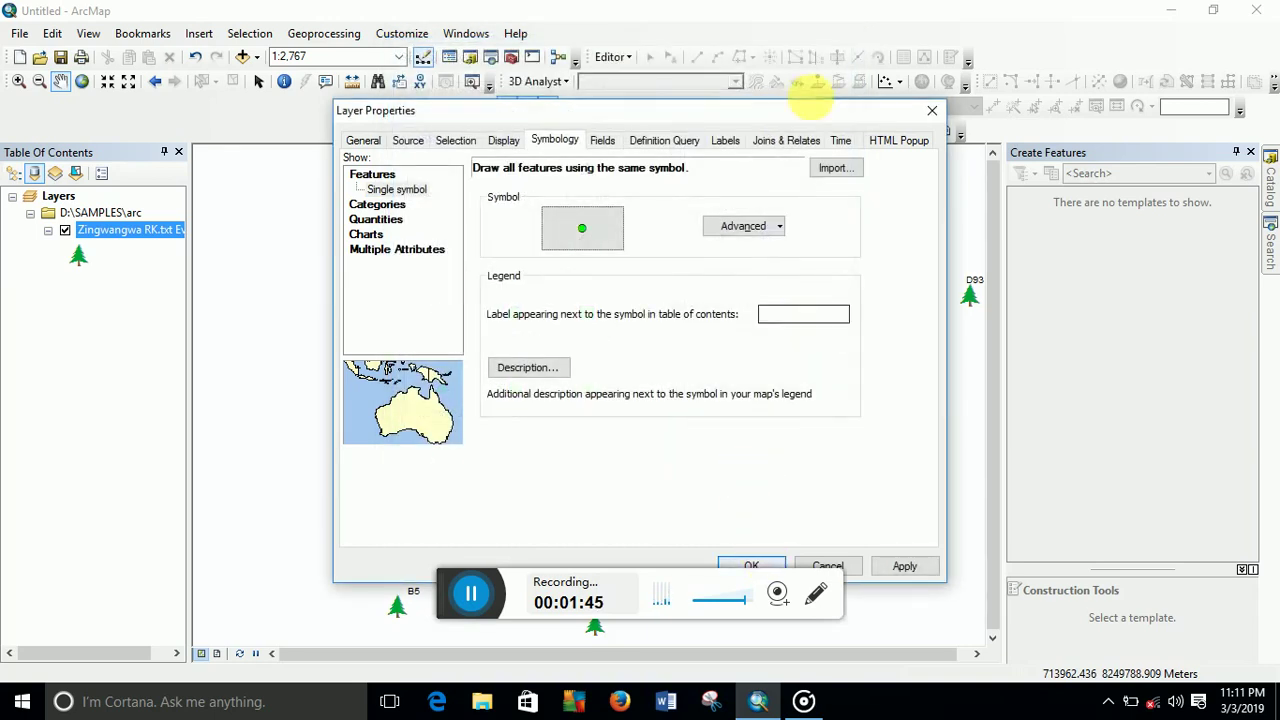
left_click_drag(748, 118, 748, 83)
left_click(754, 526)
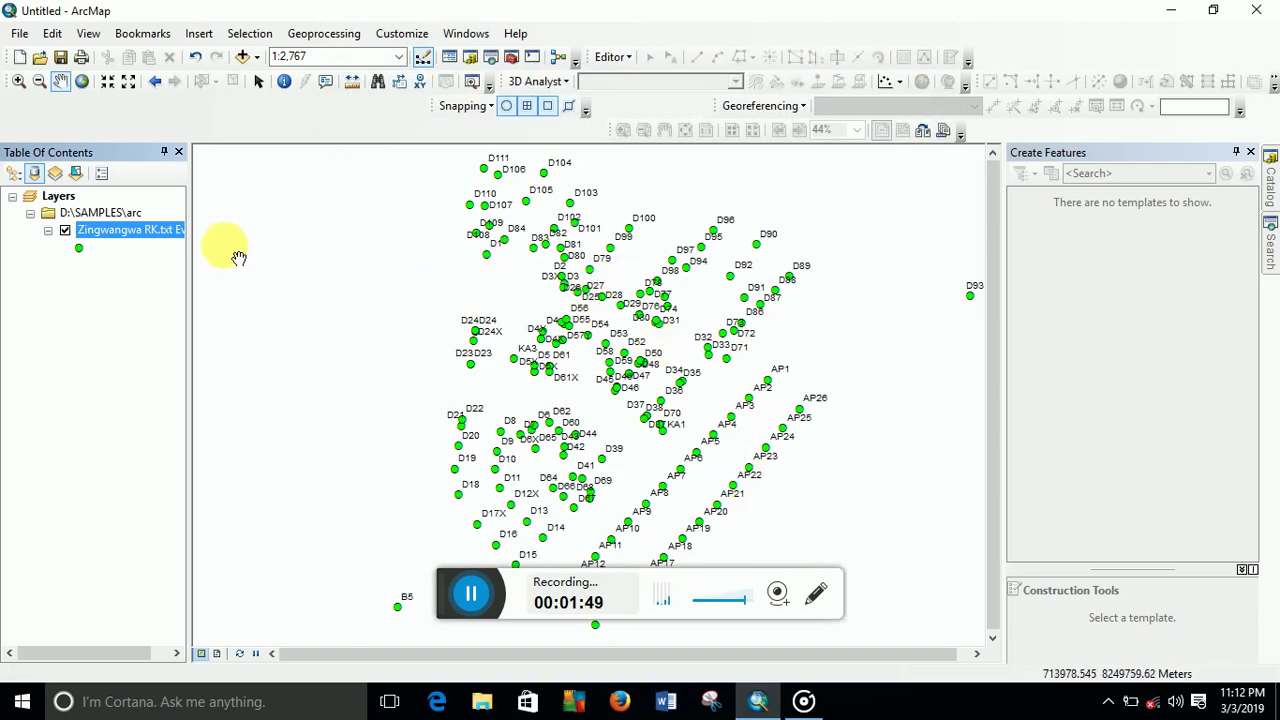
- Reduce the green station circles to size 5, then pan to check southern and northern stations
double_click(126, 230)
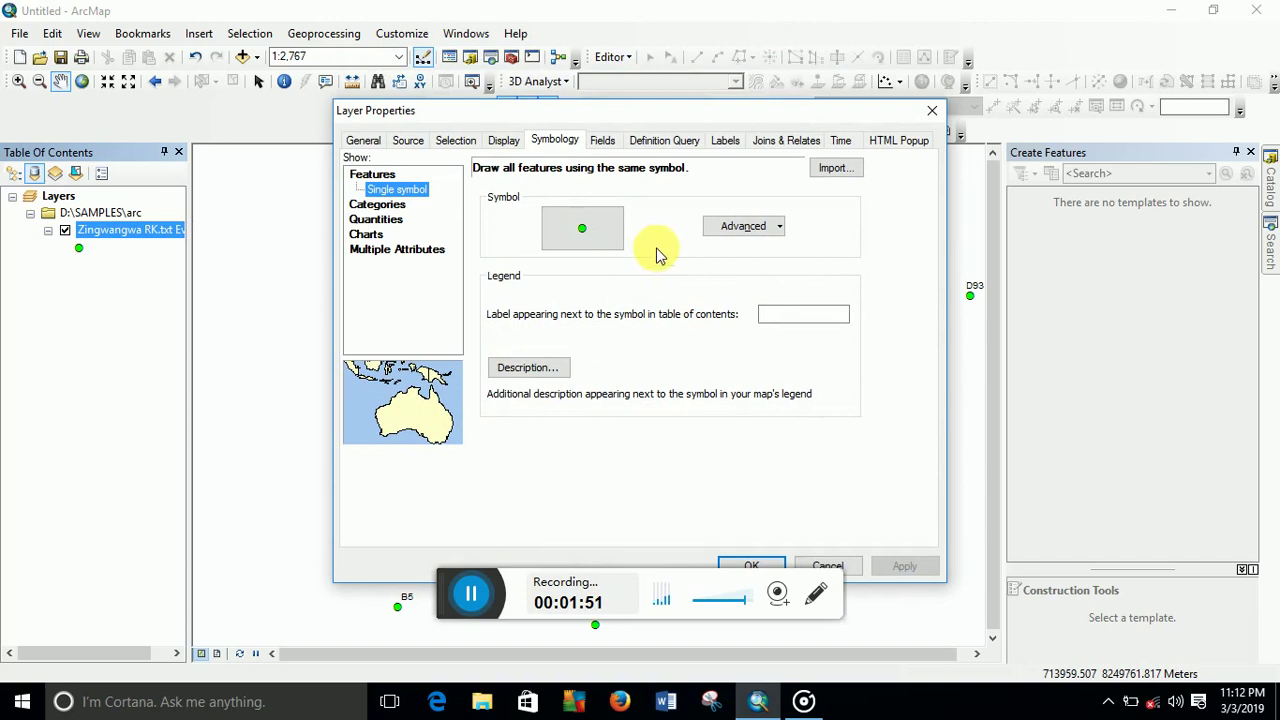
left_click(618, 242)
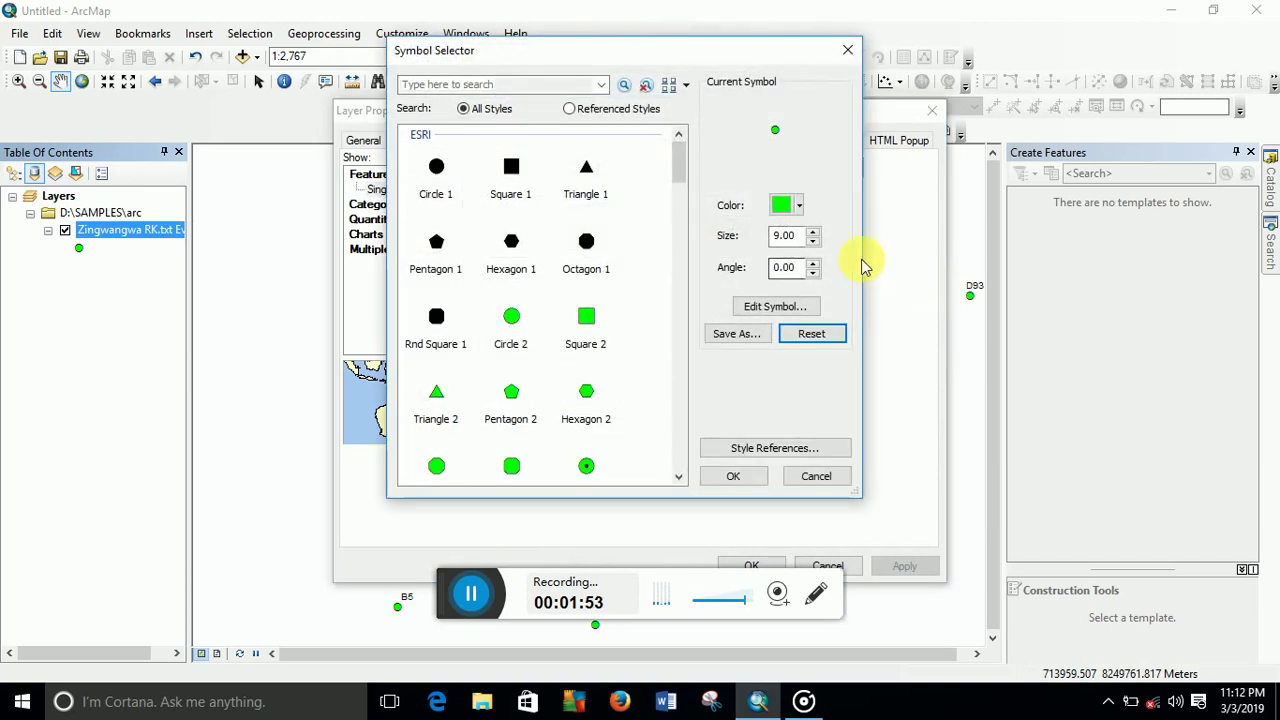
left_click(814, 242)
left_click(814, 242)
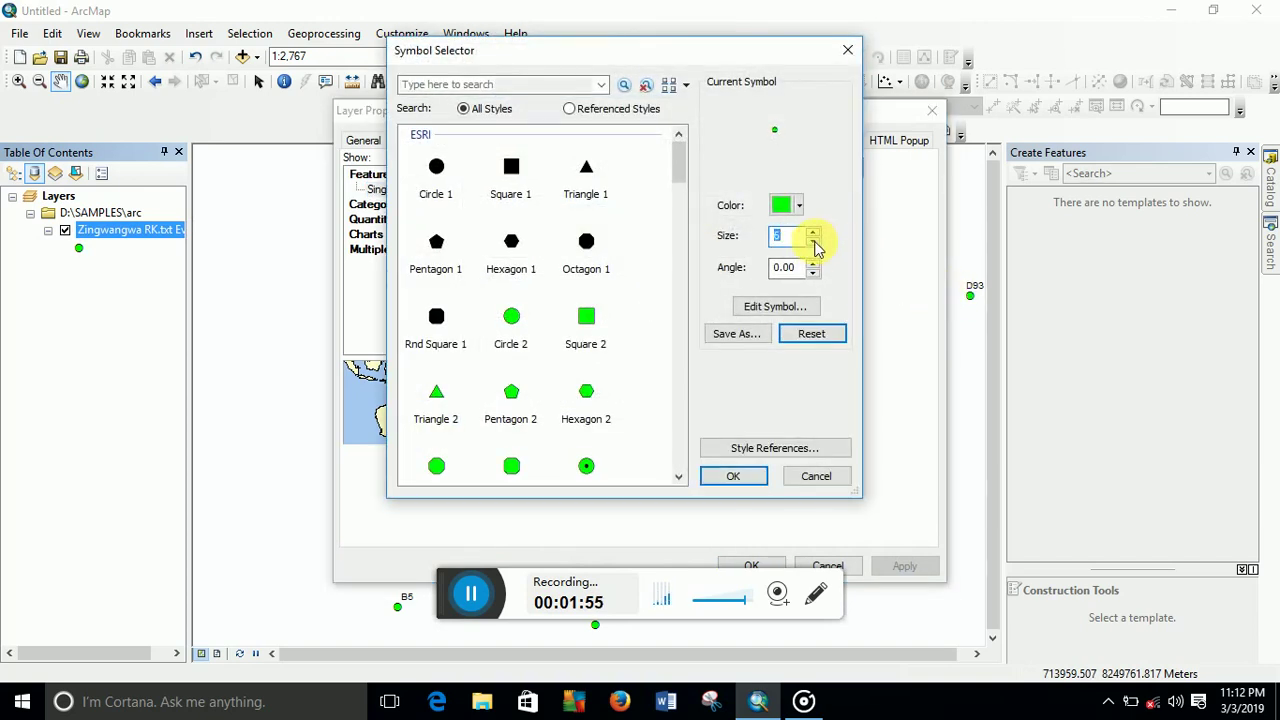
left_click(758, 481)
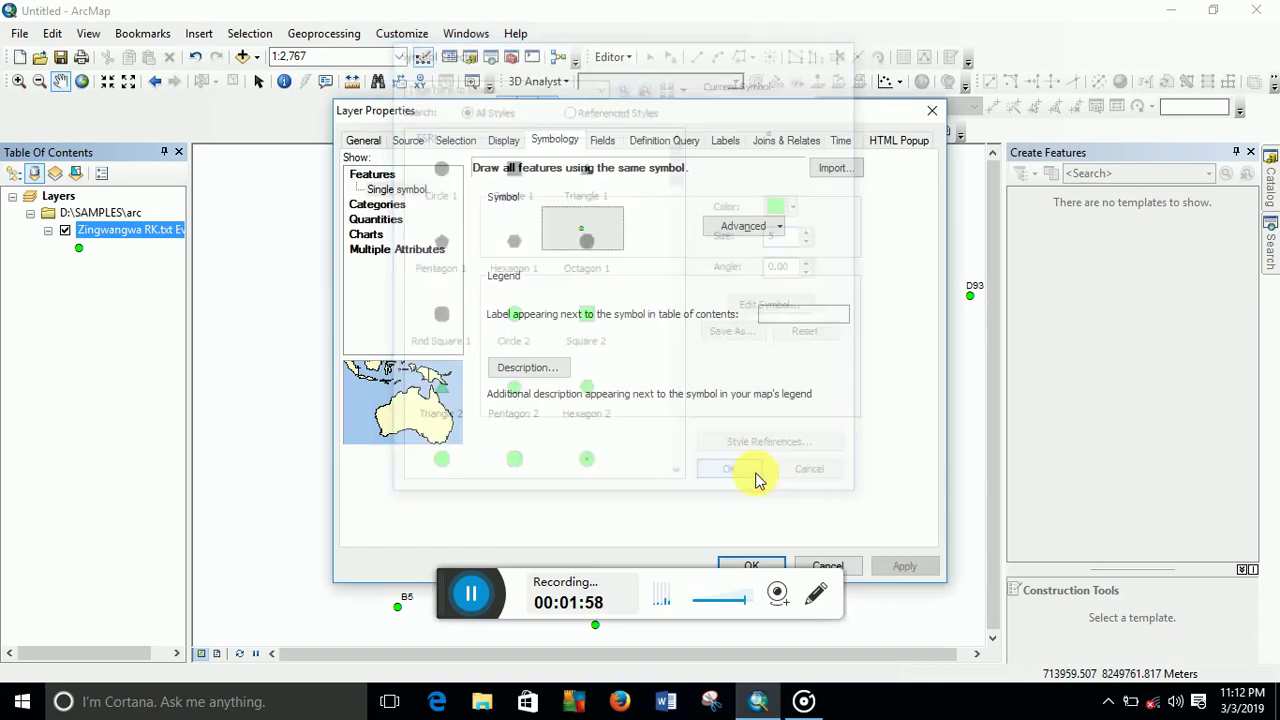
left_click(760, 568)
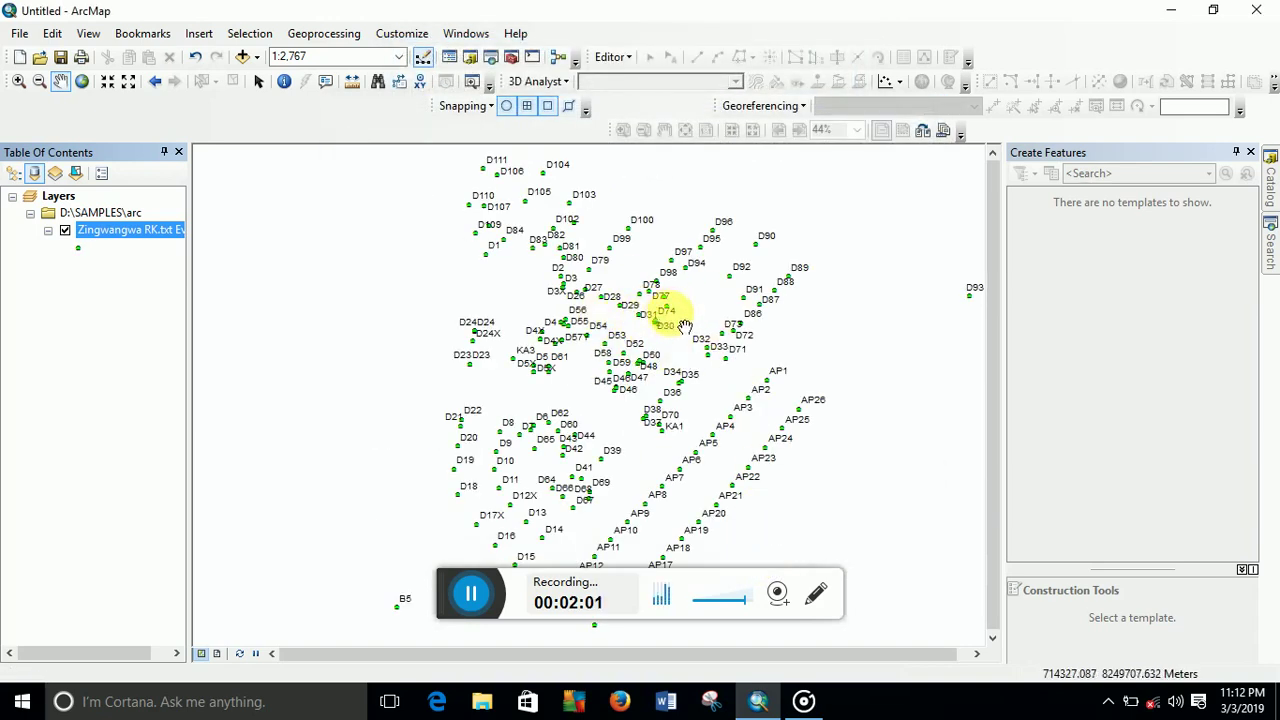
left_click_drag(551, 400, 643, 343)
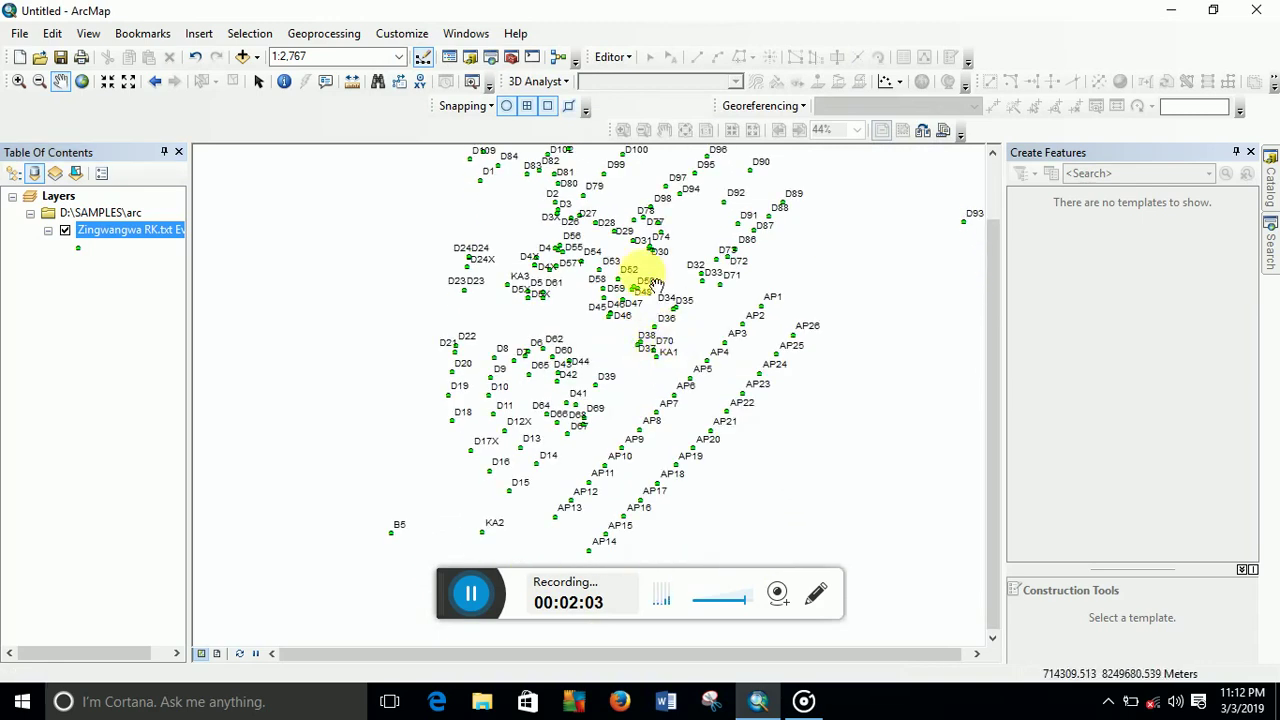
left_click_drag(641, 218, 623, 294)
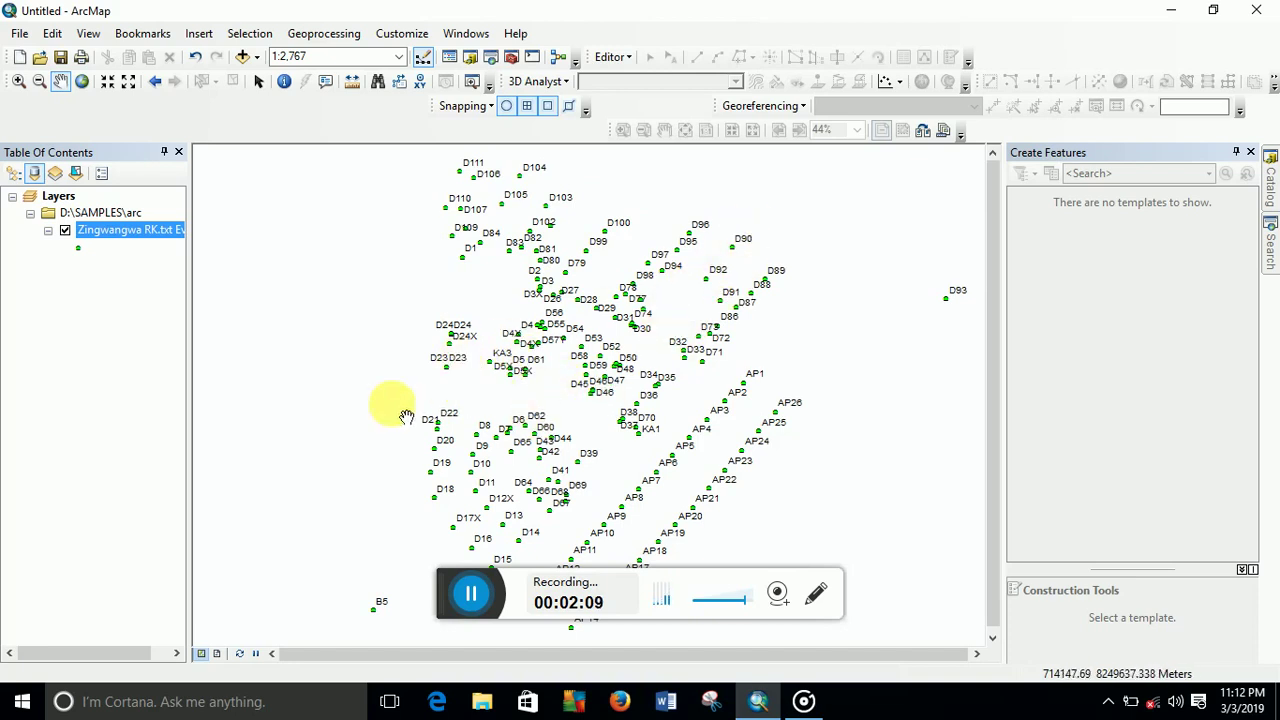
- Change the size-5 station circles' colour from green to Tuscan Red
double_click(131, 230)
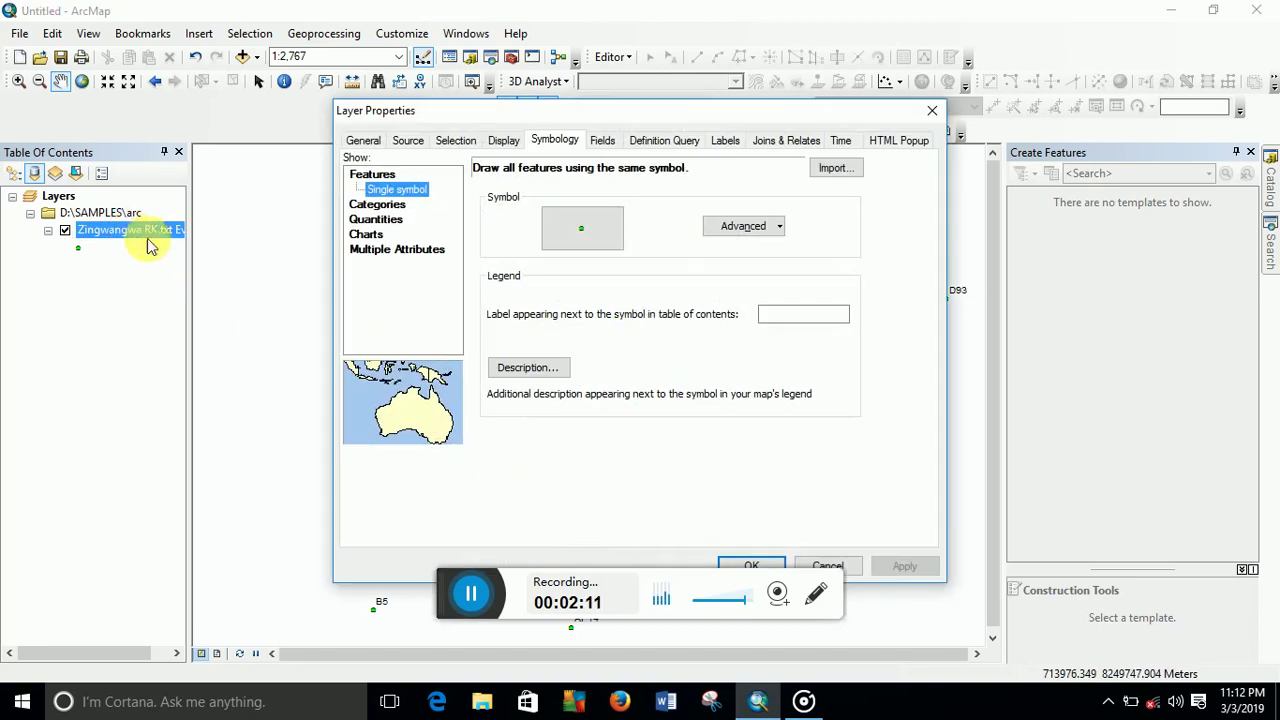
left_click(612, 248)
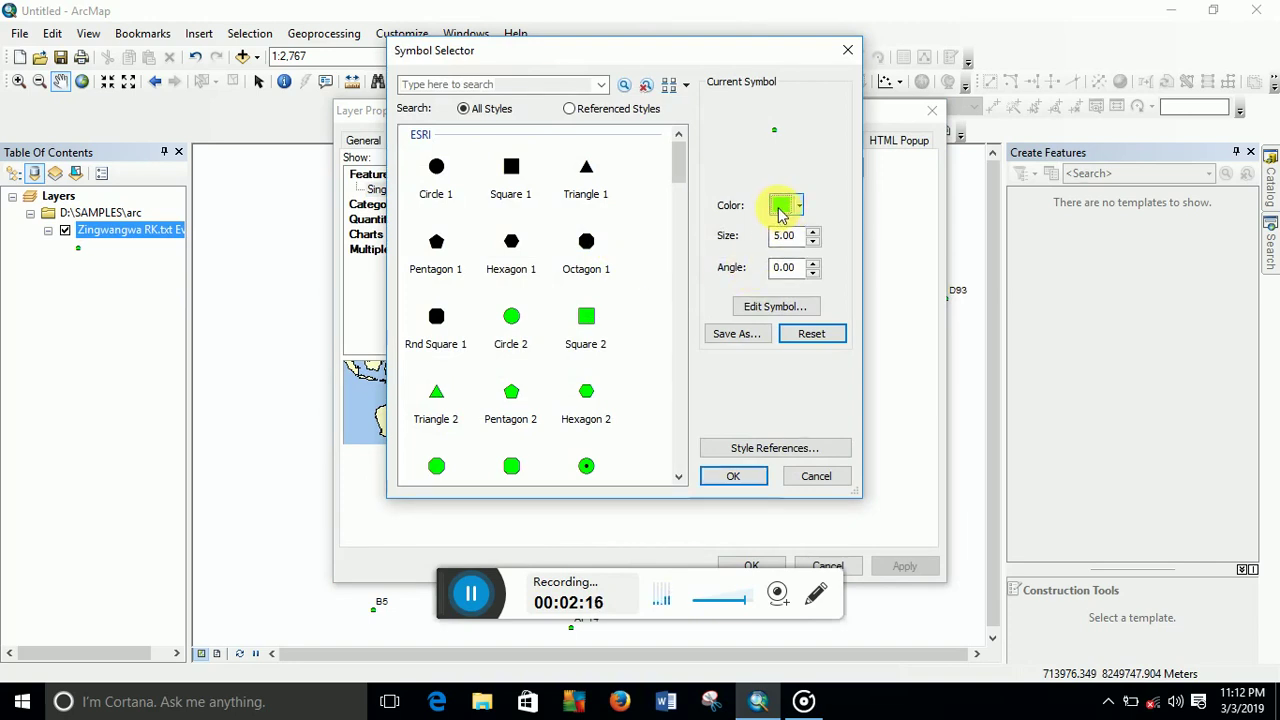
left_click(783, 207)
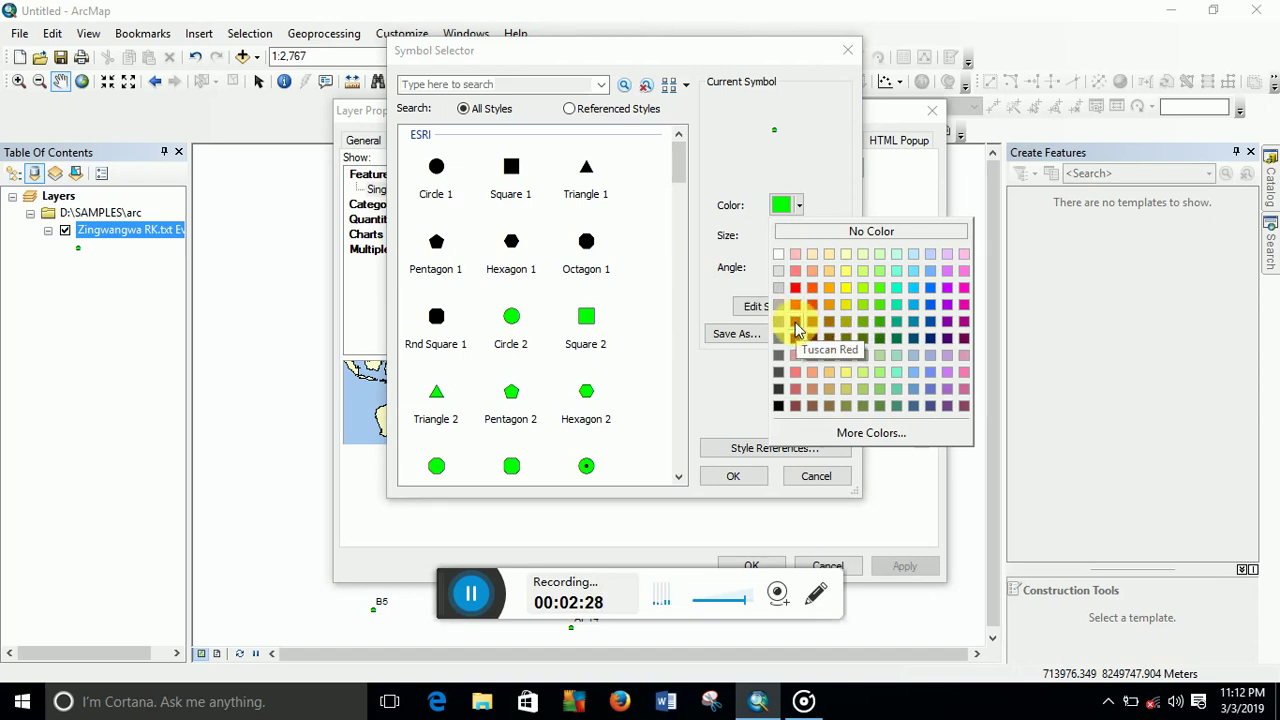
left_click(797, 330)
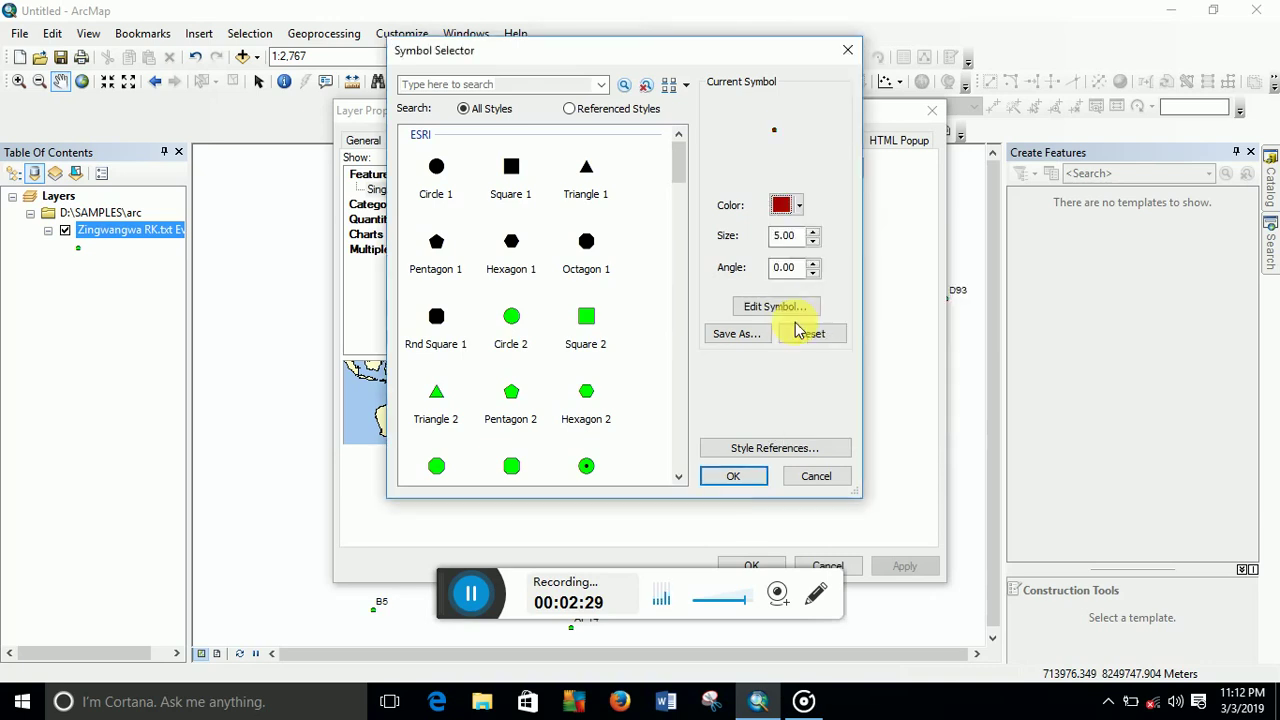
left_click(735, 477)
left_click(752, 566)
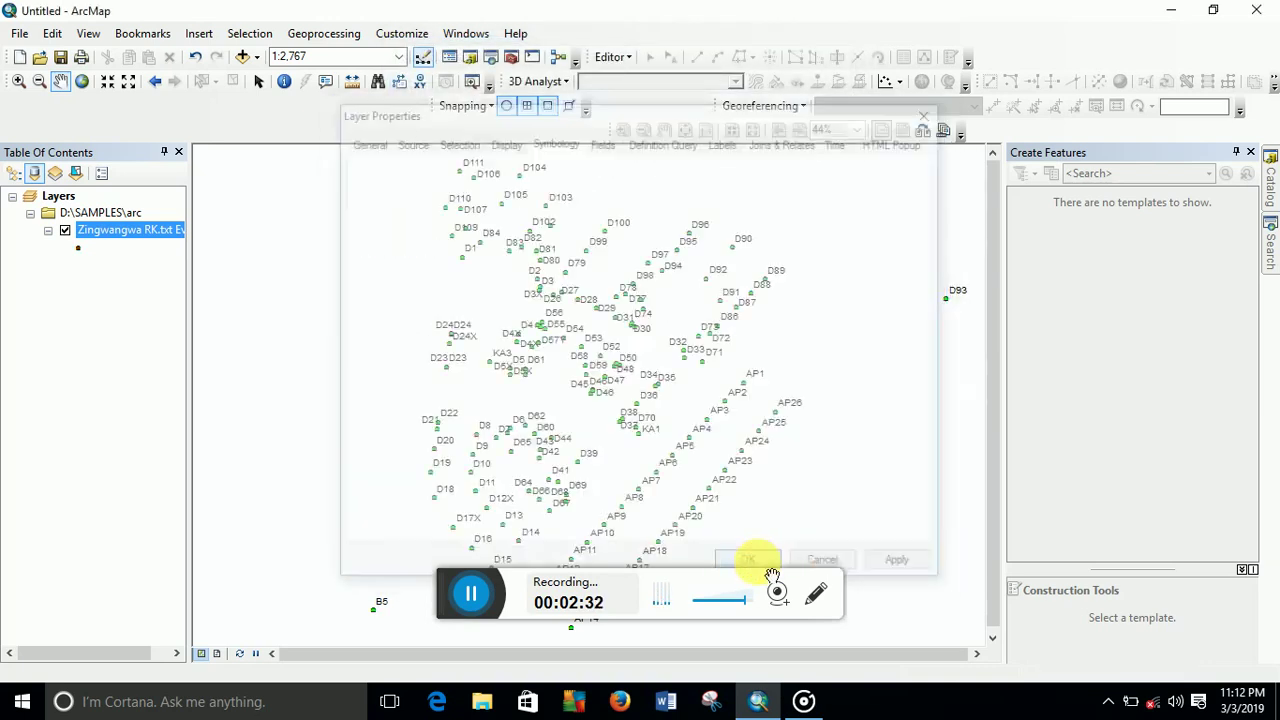